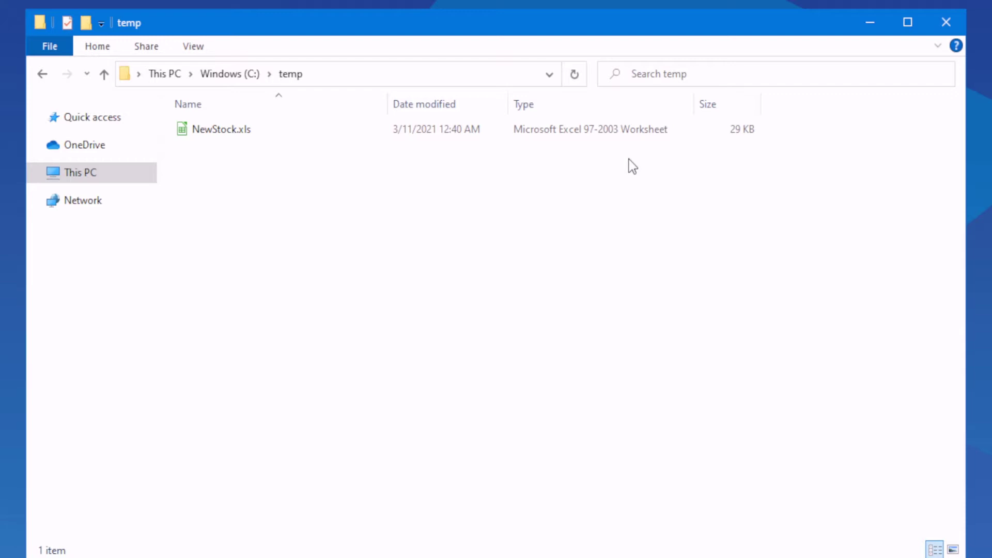
# Open NewStock.xls in Calc, scroll through its deli stock rows, and return to cell A1
pyautogui.doubleClick(181, 133)
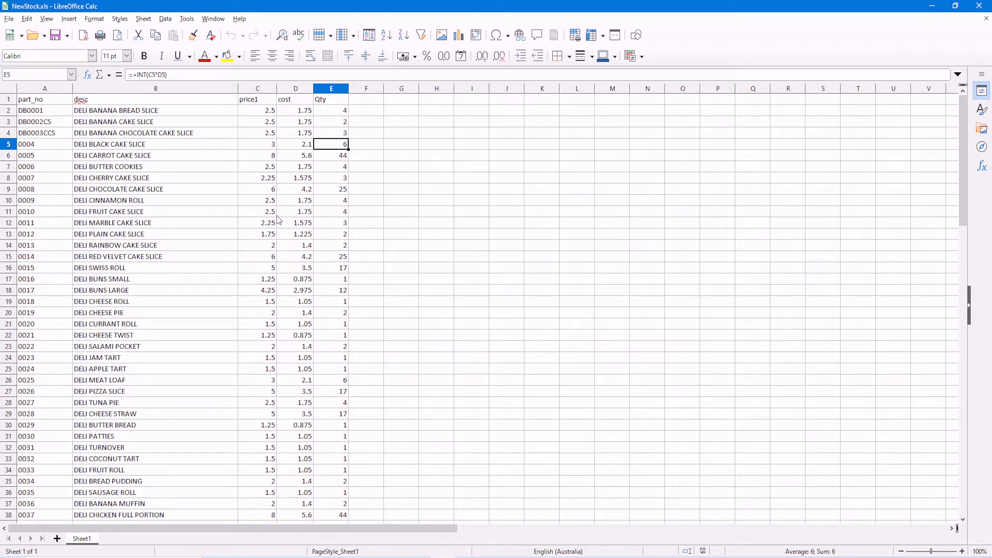
pyautogui.scroll(-9, 279, 219)
pyautogui.scroll(9, 282, 221)
pyautogui.scroll(-5, 232, 317)
pyautogui.scroll(5, 232, 314)
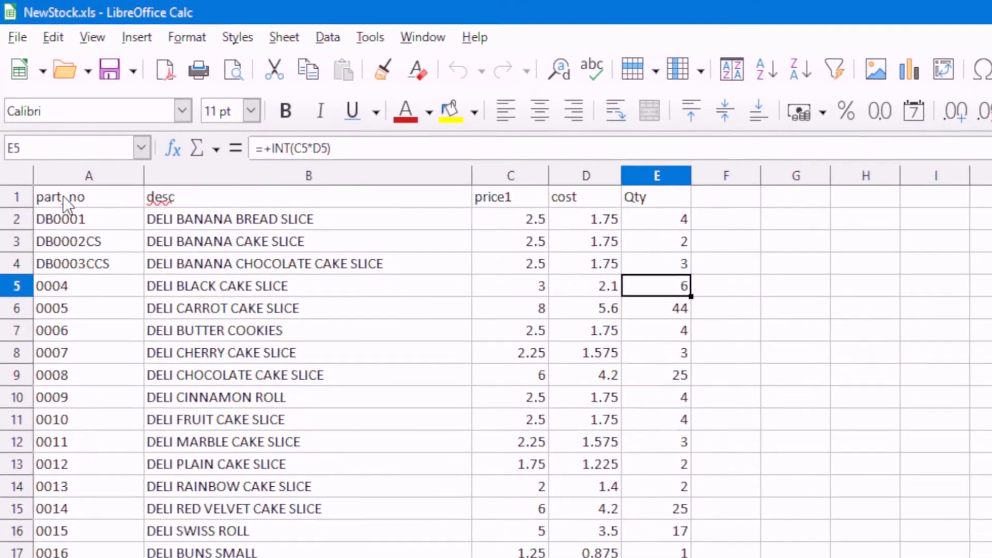
pyautogui.click(73, 177)
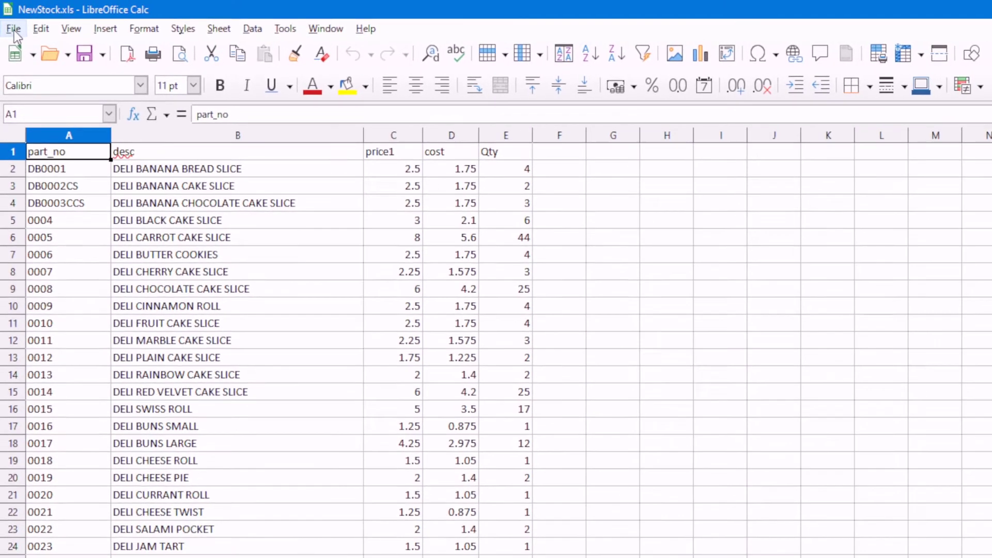
pyautogui.click(17, 37)
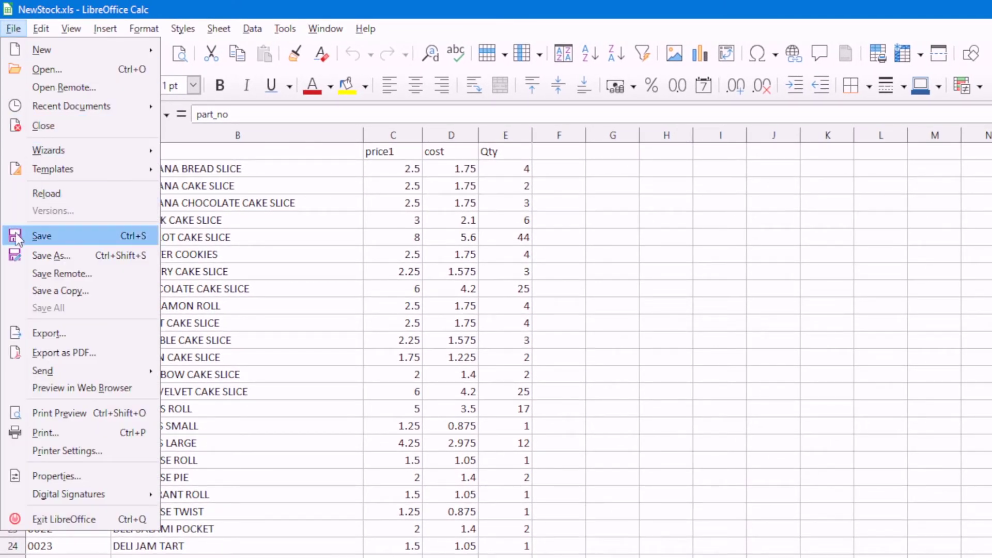
pyautogui.click(18, 261)
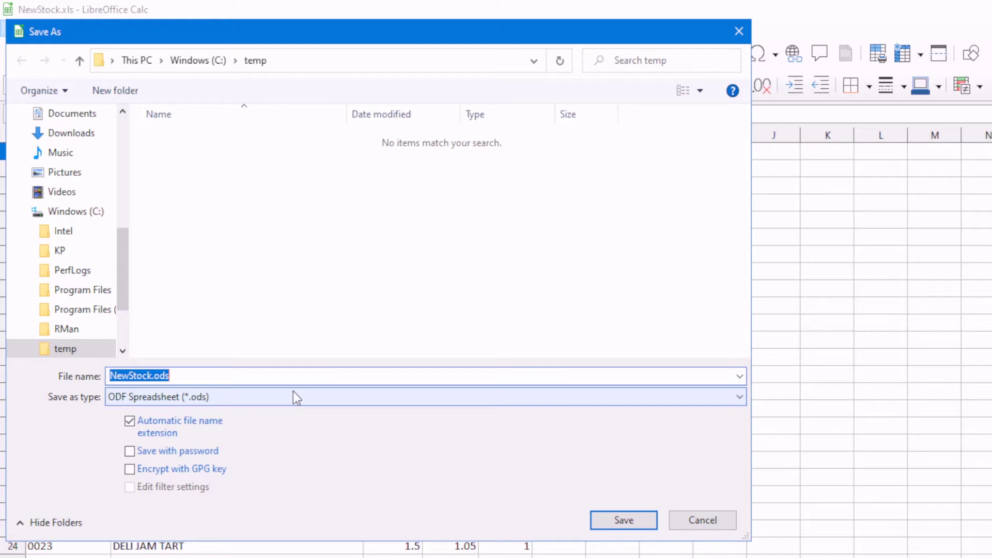
pyautogui.click(293, 391)
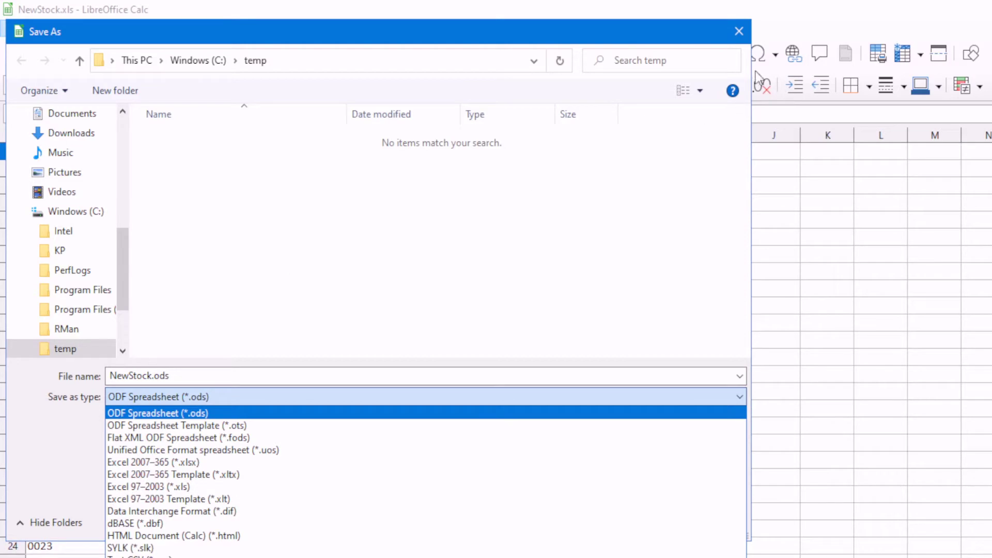
pyautogui.click(749, 45)
pyautogui.click(748, 43)
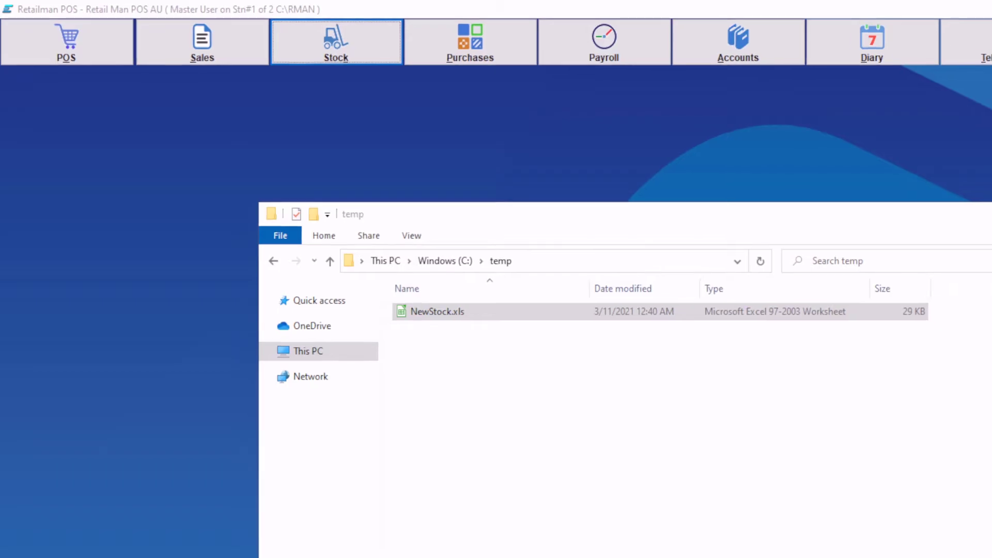
# Close the temp folder window, open Maintenance > 5 Data Export / Import, and choose Stock as the data file
pyautogui.click(876, 169)
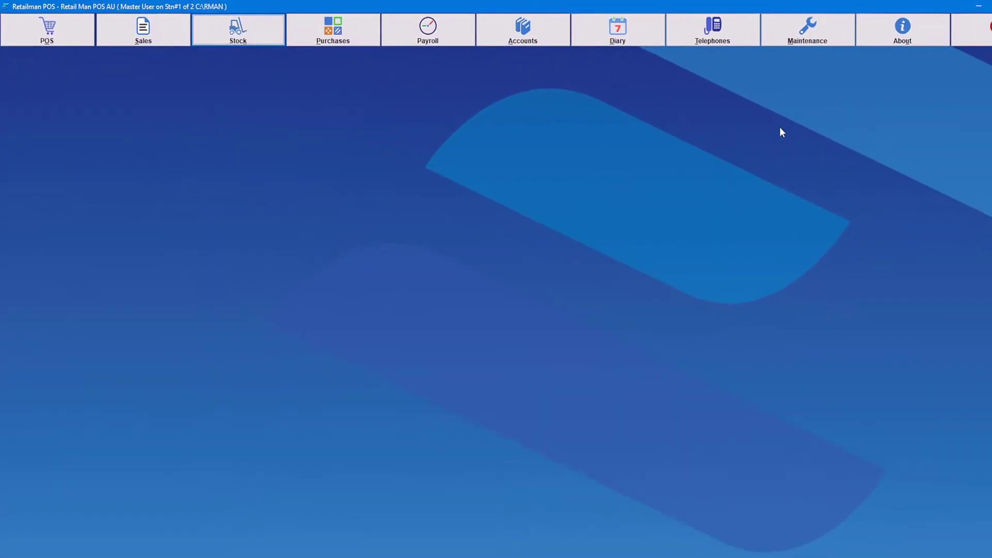
pyautogui.click(744, 39)
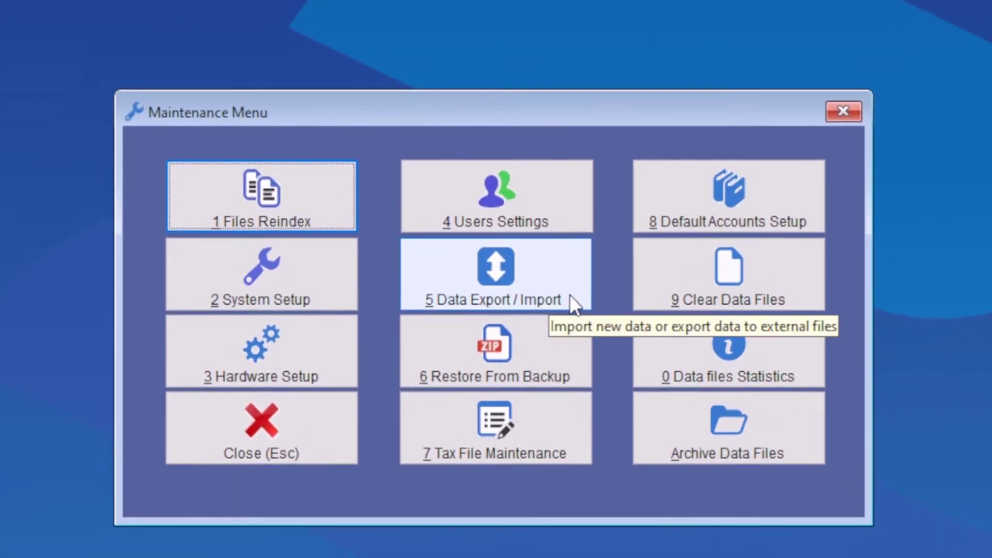
pyautogui.click(541, 290)
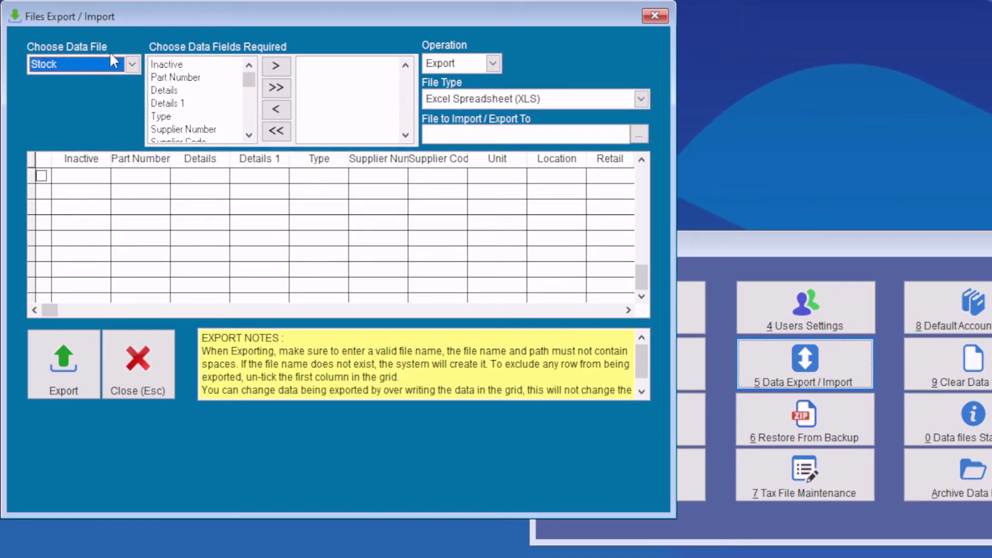
pyautogui.click(130, 64)
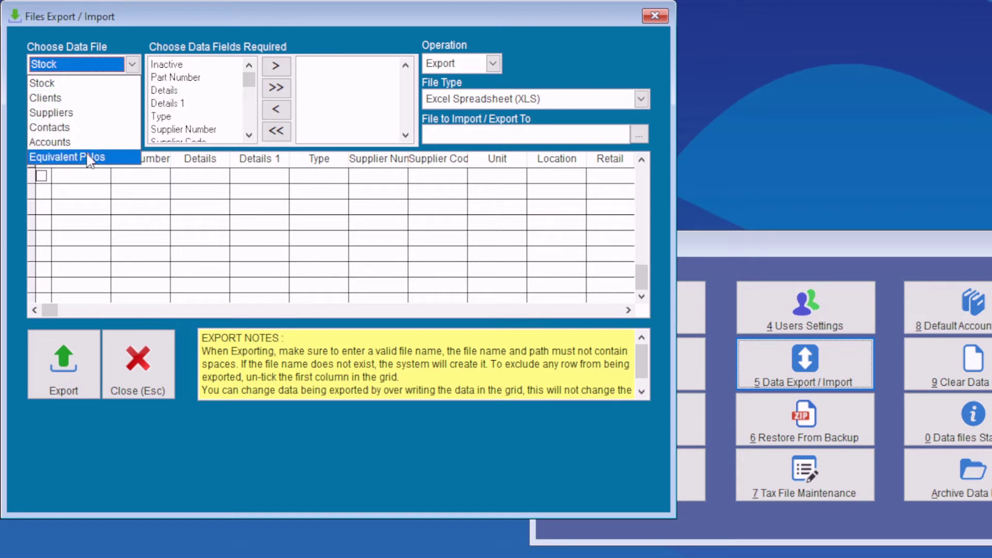
pyautogui.click(88, 84)
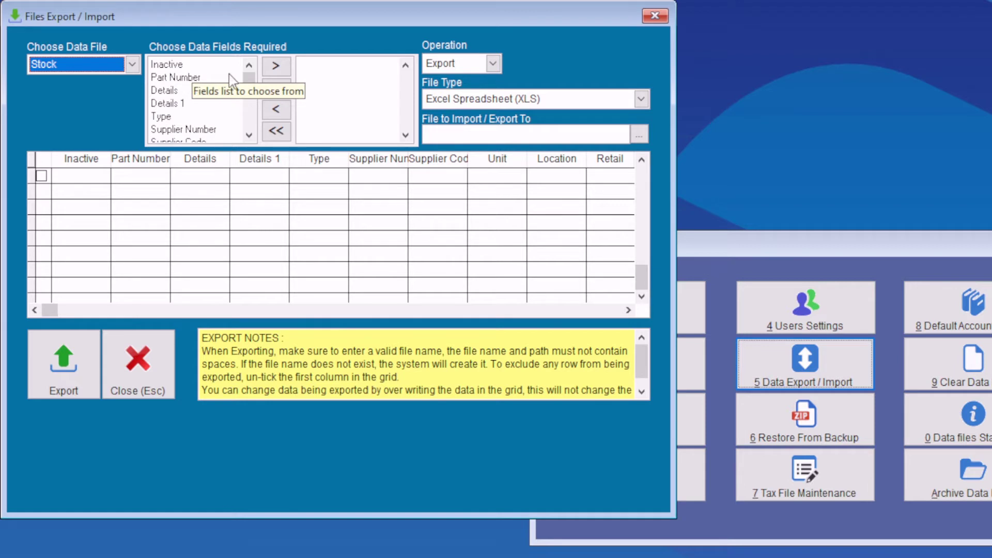
# Add Part Number, Details, Retail, Cost and Qty in Stock to the selected transfer fields
pyautogui.click(176, 80)
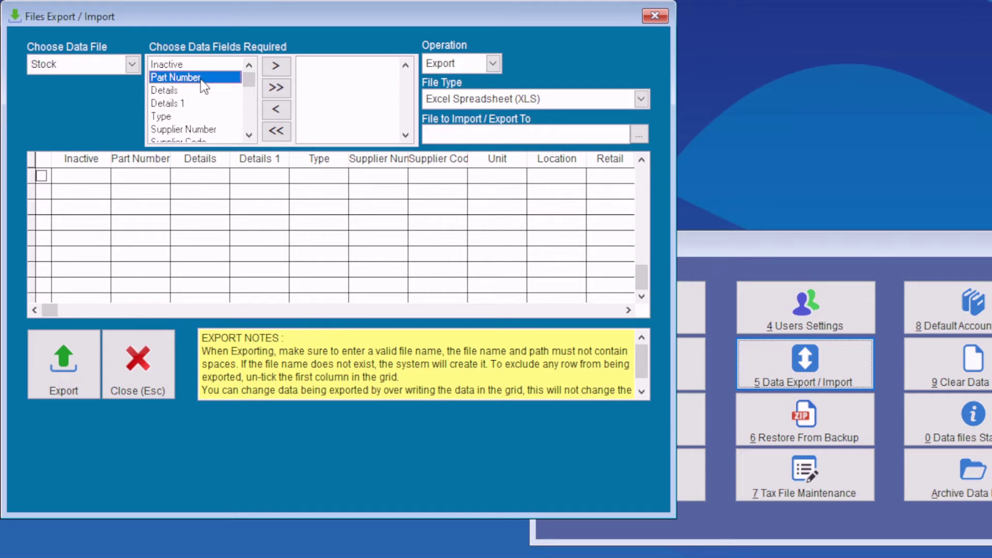
pyautogui.doubleClick(185, 78)
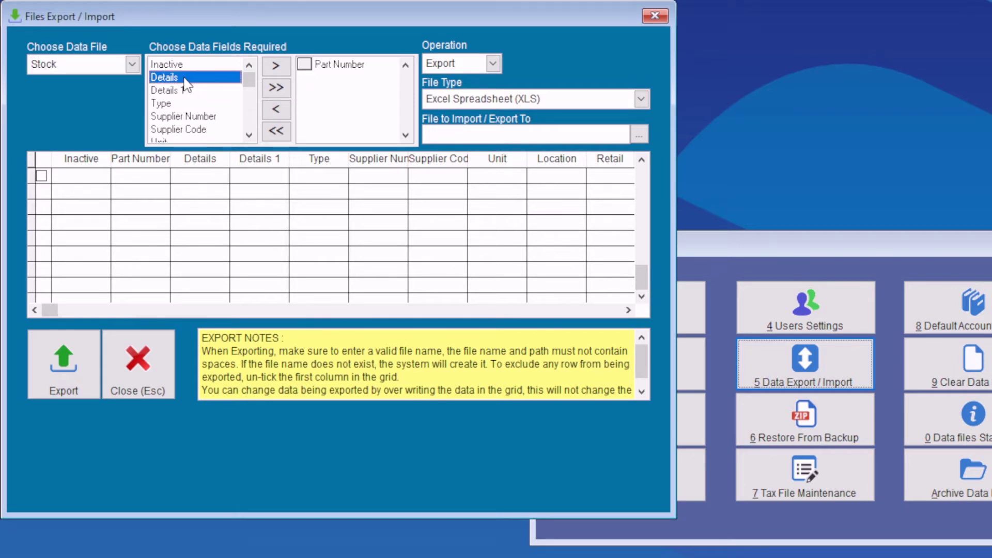
pyautogui.doubleClick(185, 77)
pyautogui.scroll(-1, 185, 77)
pyautogui.doubleClick(179, 116)
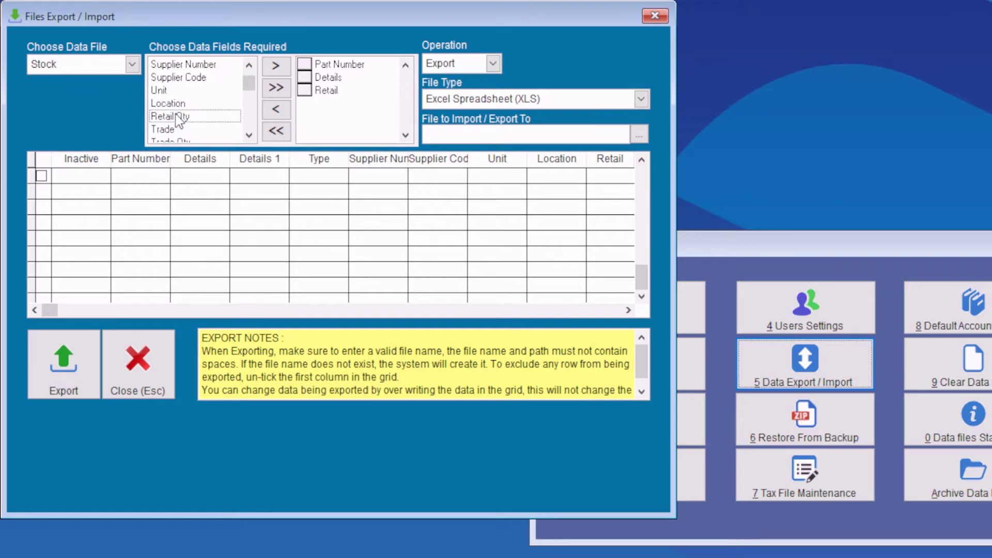
pyautogui.scroll(-4, 186, 114)
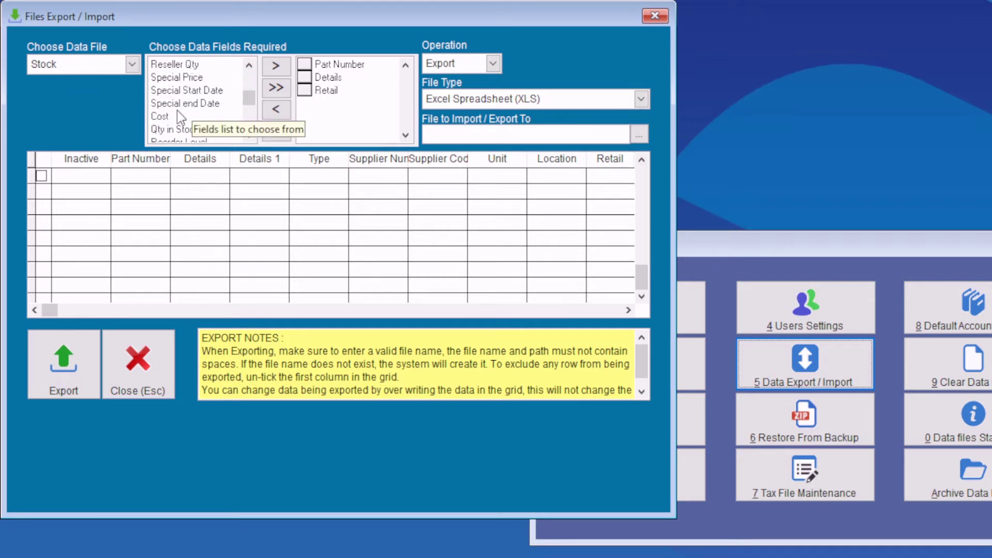
pyautogui.doubleClick(178, 116)
pyautogui.doubleClick(190, 116)
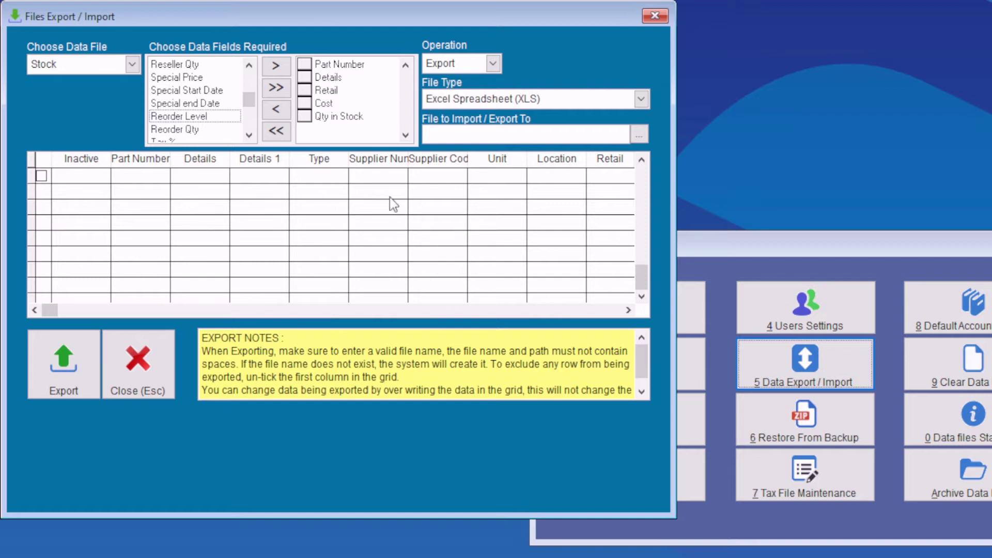
# Switch the operation to Import and enable updating existing records
pyautogui.click(494, 63)
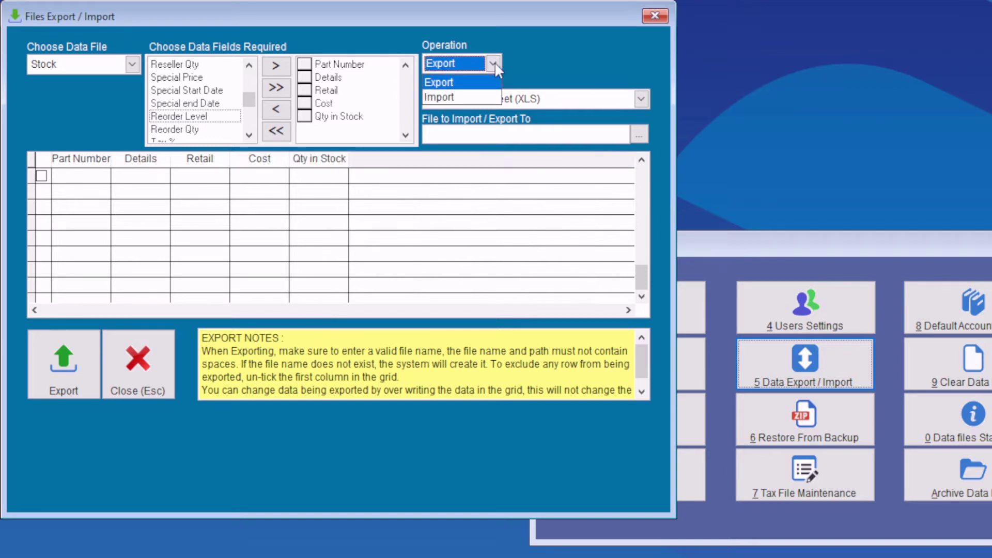
pyautogui.click(454, 98)
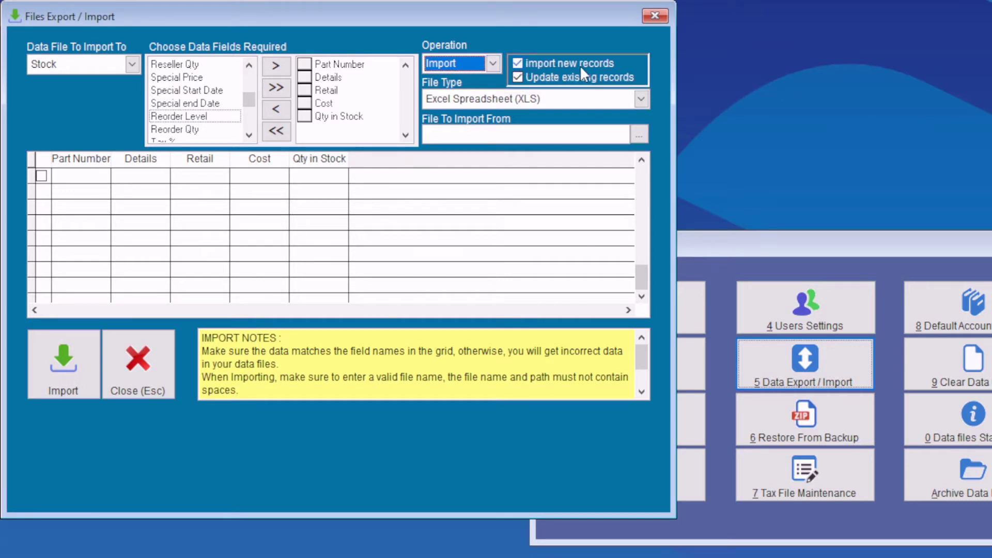
pyautogui.click(518, 77)
pyautogui.click(642, 99)
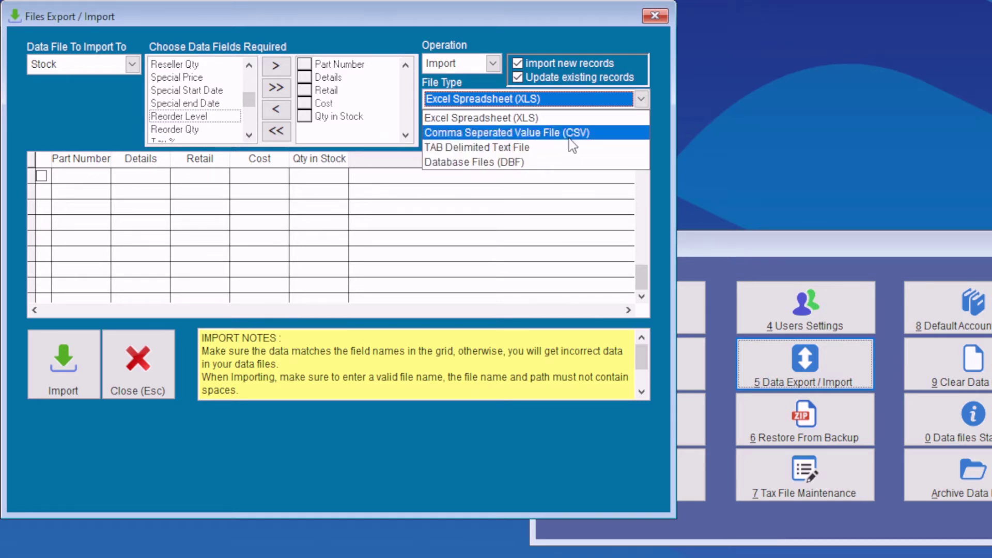
# Keep the Excel Spreadsheet (XLS) type and select C:\TEMP\NEWSTOCK.XLS as the import file
pyautogui.click(565, 124)
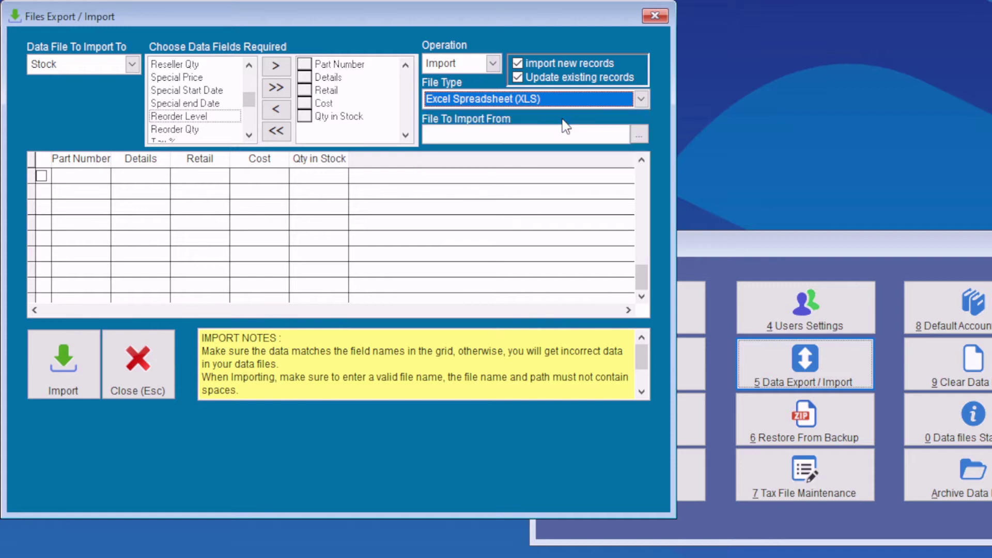
pyautogui.click(510, 134)
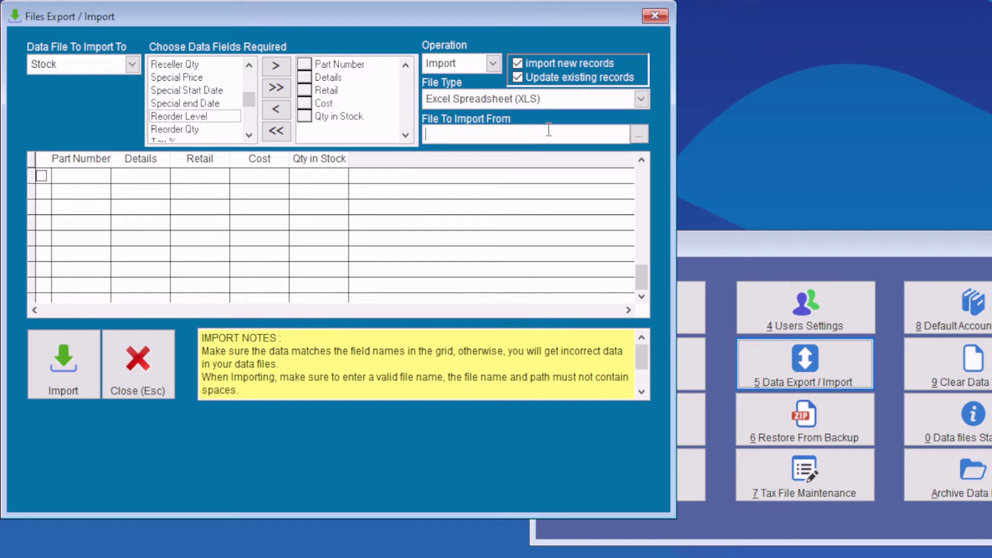
pyautogui.click(639, 135)
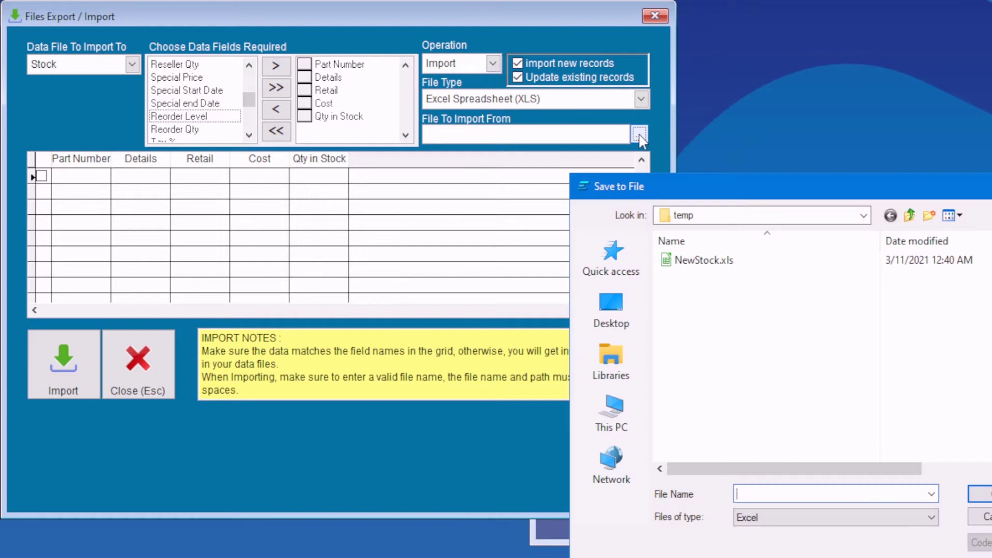
pyautogui.click(669, 264)
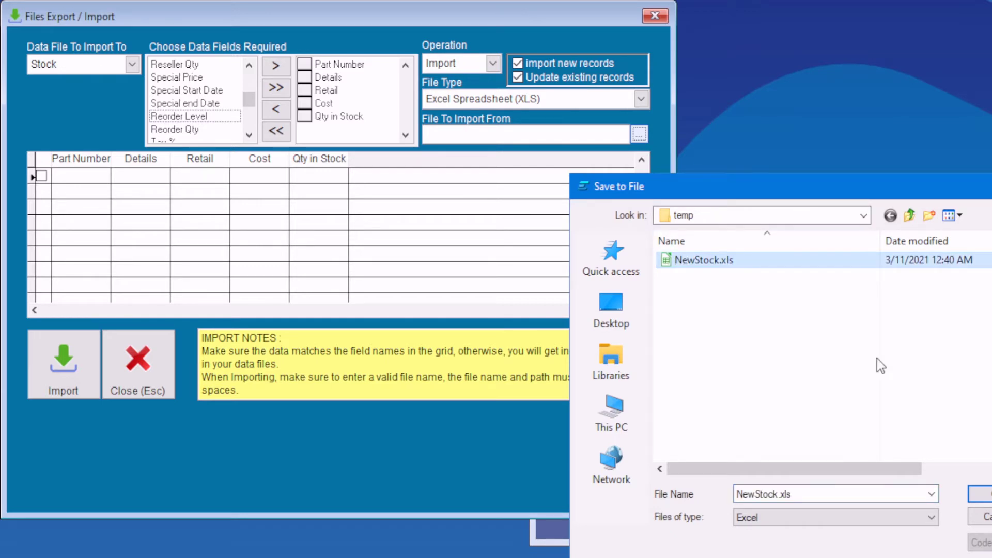
pyautogui.click(978, 494)
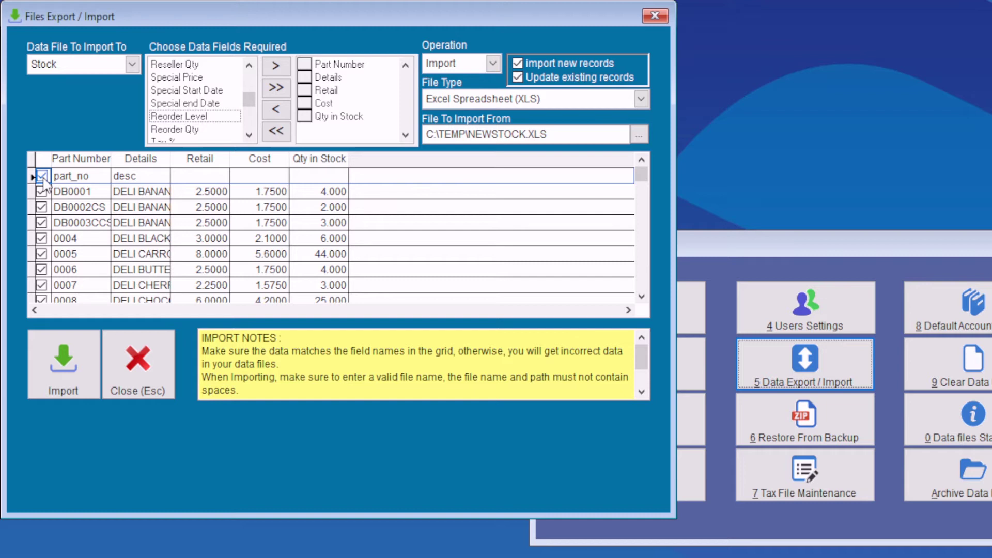
# Exclude the part_no header row, run the import, and acknowledge the 83 updated records
pyautogui.click(42, 177)
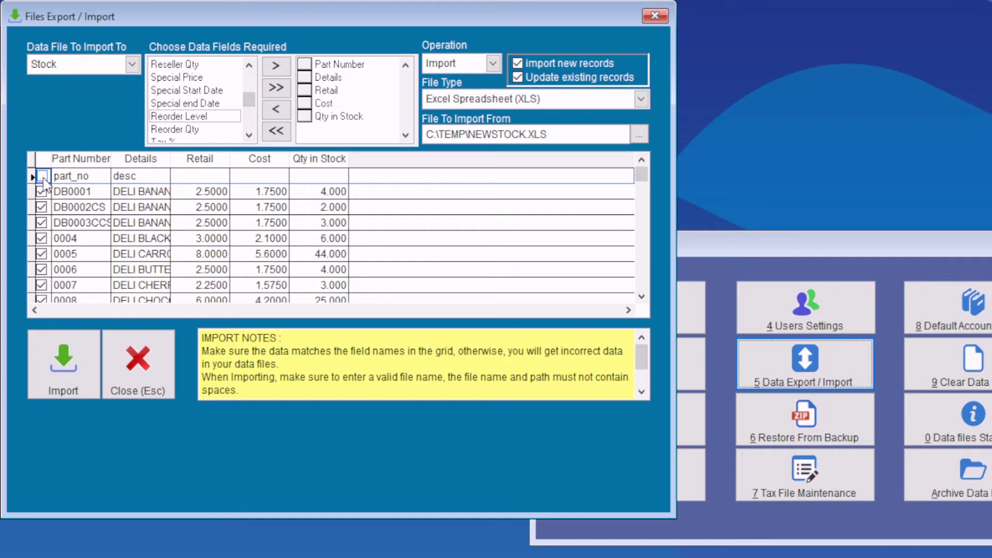
pyautogui.click(61, 374)
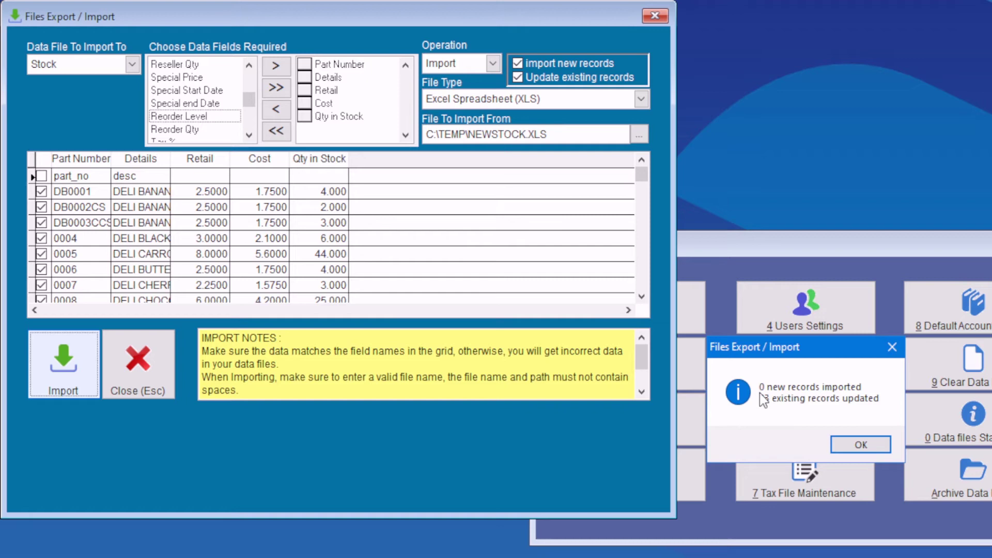
pyautogui.click(861, 445)
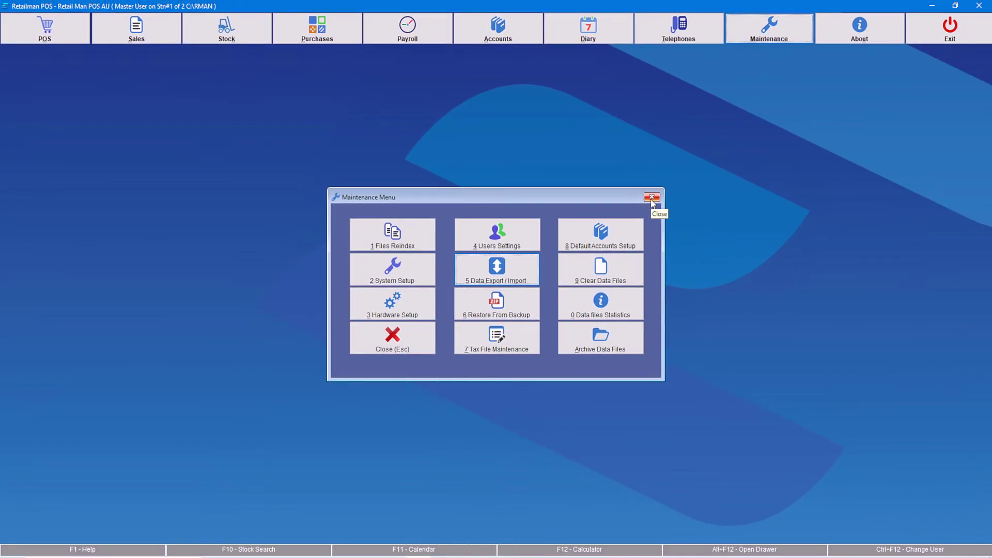
# Close the Maintenance Menu and open Stock > Quantity Adjustment
pyautogui.click(671, 205)
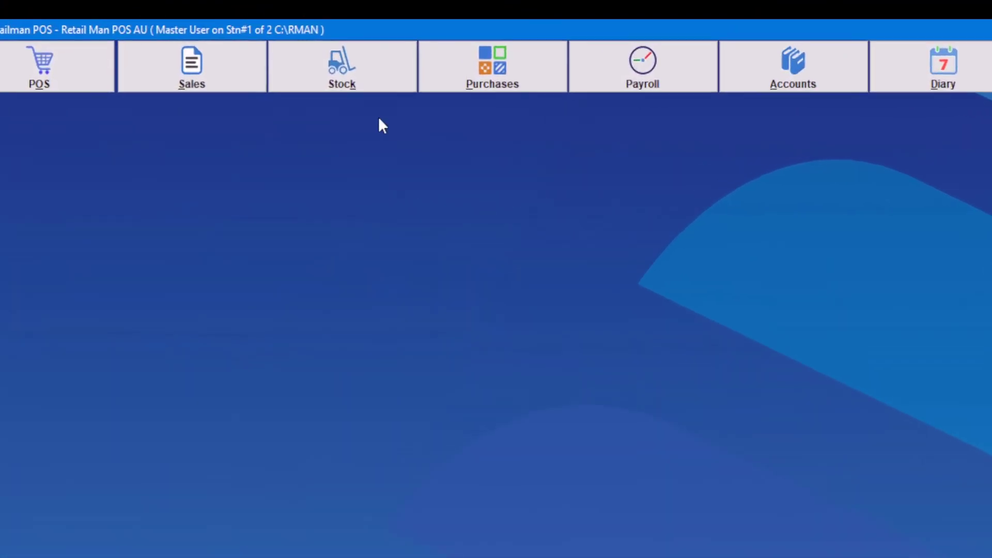
pyautogui.click(389, 82)
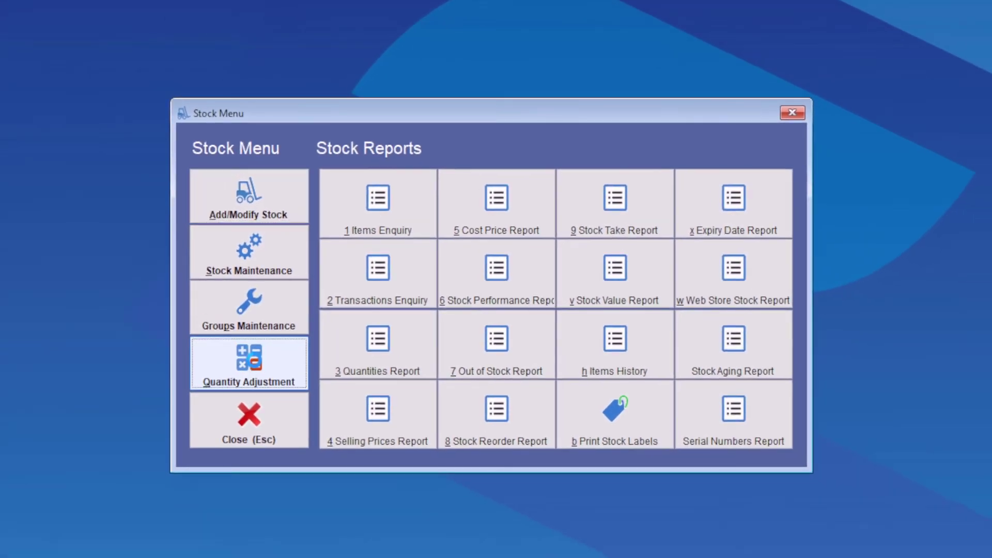
pyautogui.click(405, 499)
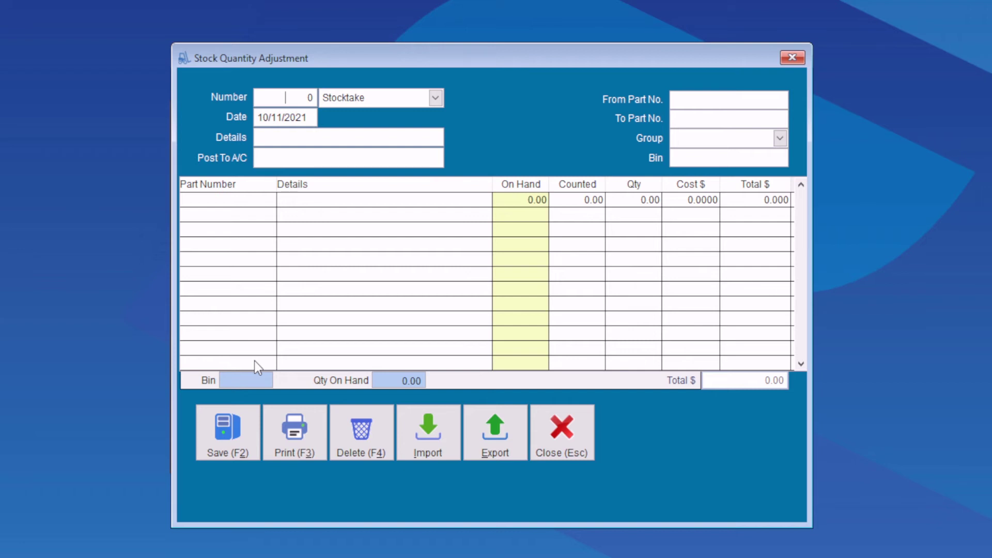
# Load stock quantity adjustment number 2 into the form
pyautogui.press('Tab')
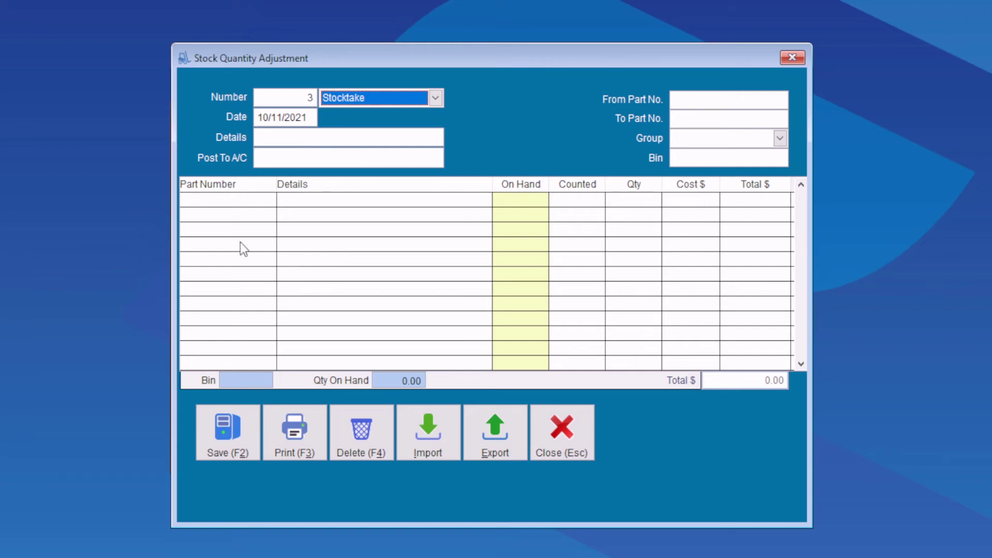
pyautogui.click(303, 99)
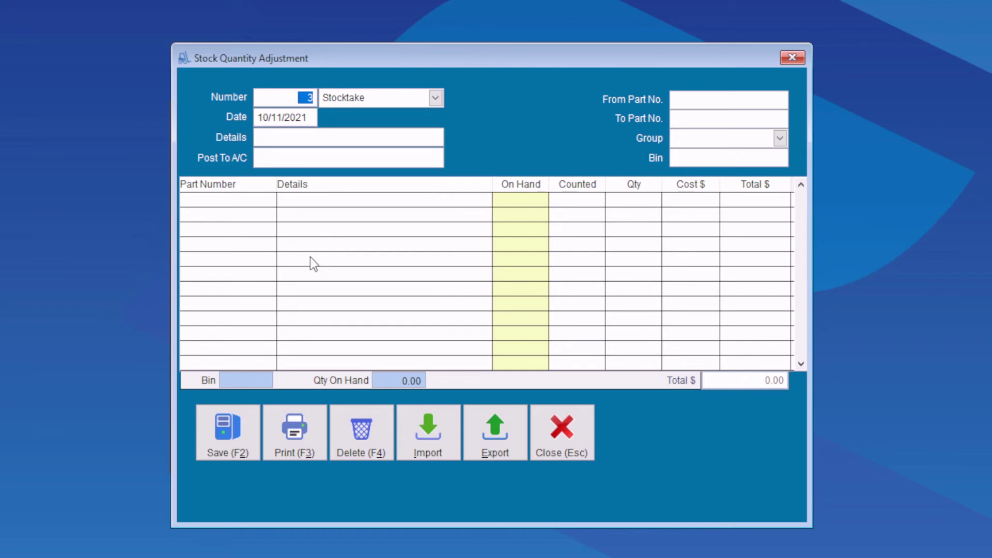
pyautogui.write('2')
pyautogui.press('Tab')
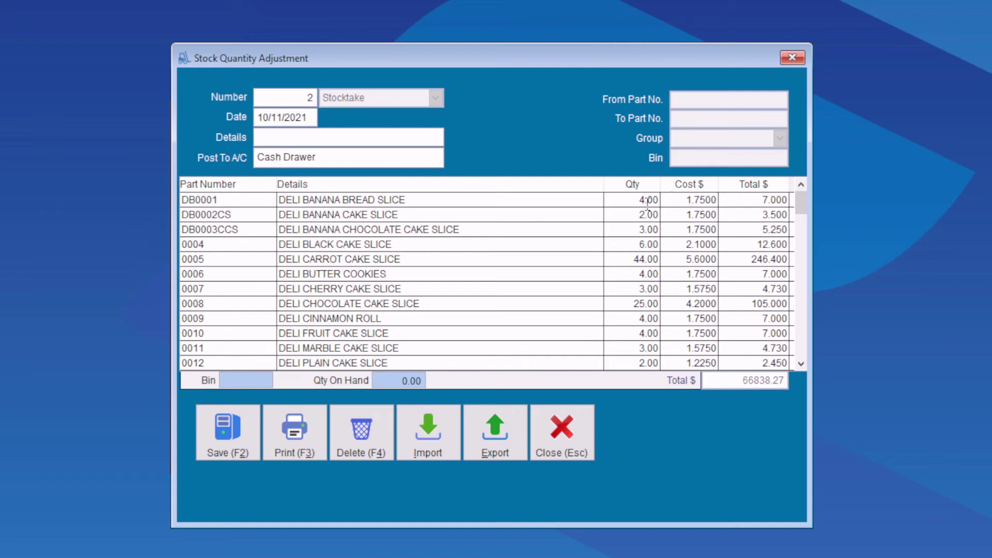
pyautogui.moveTo(802, 203); pyautogui.dragTo(798, 316)
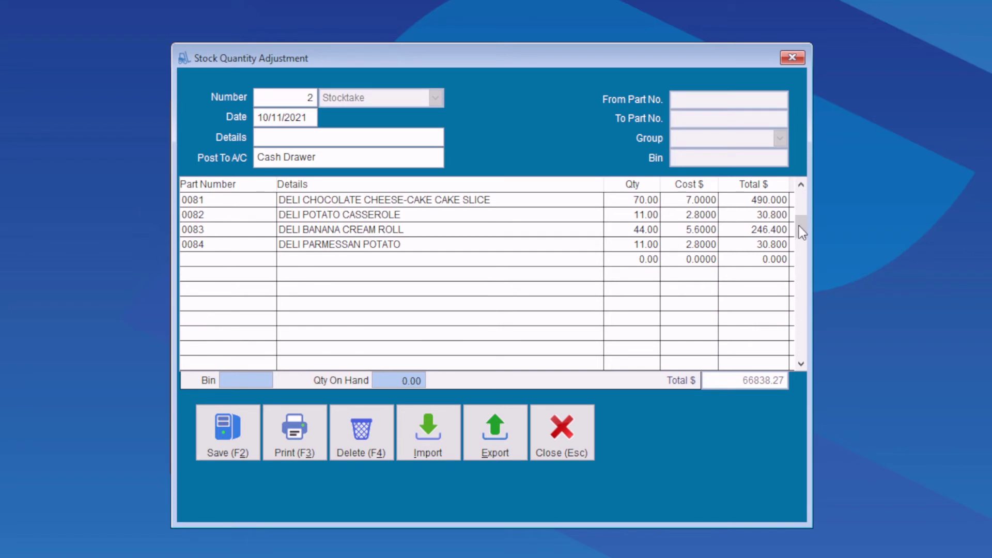
pyautogui.moveTo(801, 231); pyautogui.dragTo(800, 194)
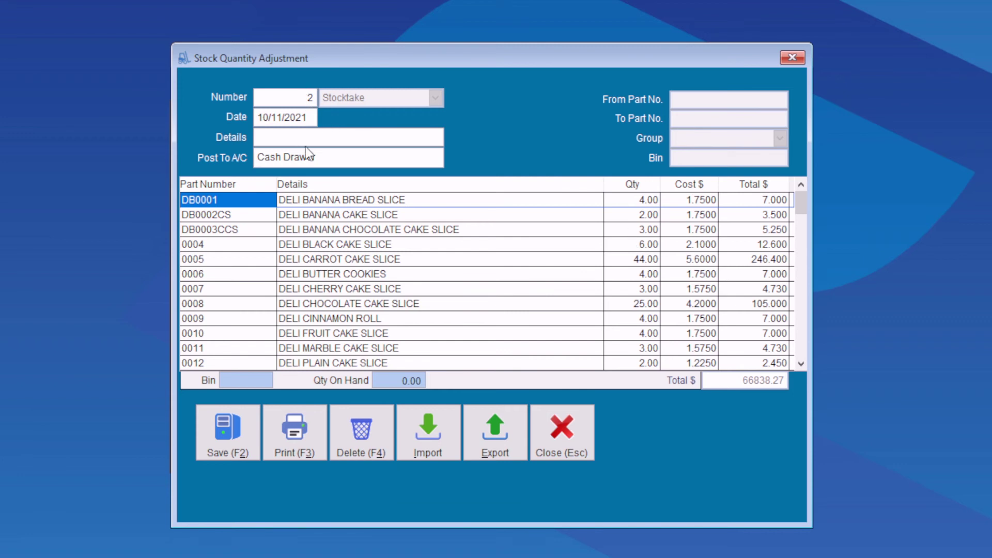
# Load adjustment number 1 for comparison
pyautogui.click(305, 98)
pyautogui.doubleClick(305, 97)
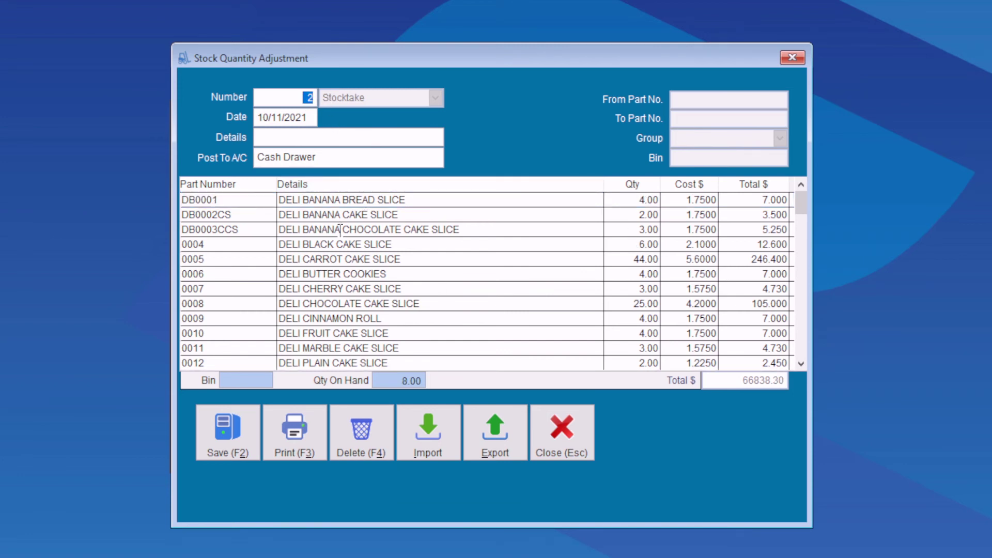
pyautogui.write('1')
pyautogui.press('Tab')
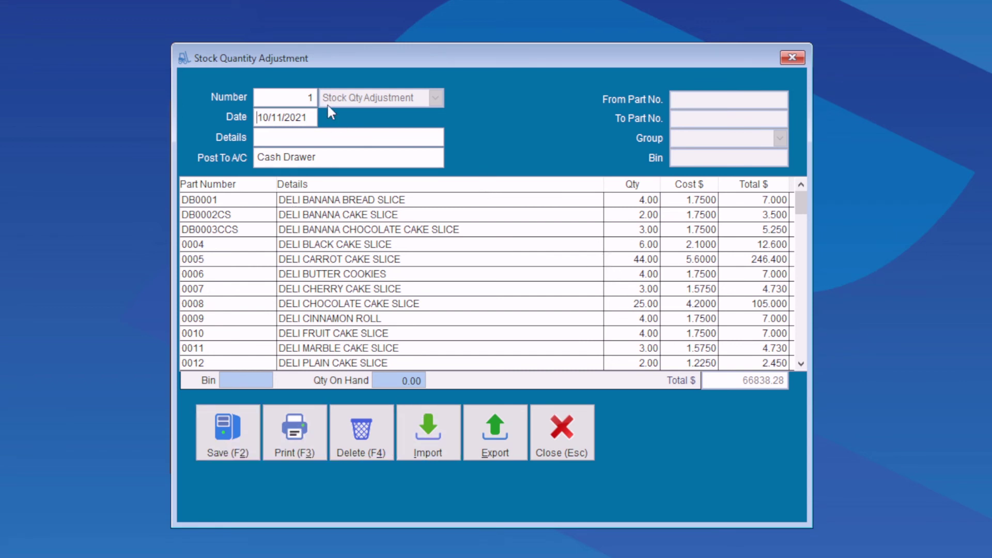
# Reload adjustment number 2 and save it with F2
pyautogui.doubleClick(298, 97)
pyautogui.write('2')
pyautogui.press('Tab')
pyautogui.press('F2')
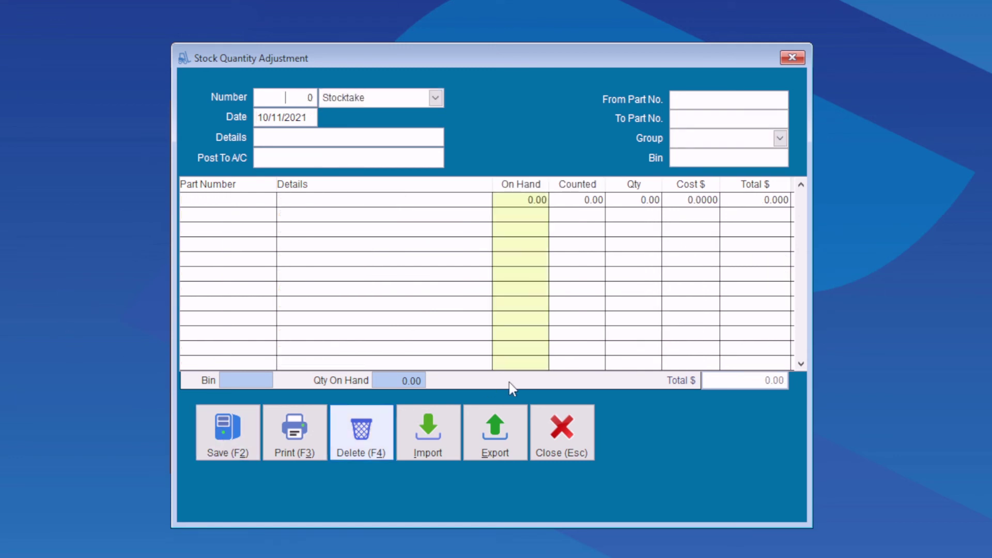
# Close the adjustment form and open the stock card for 0004 DELI BLACK CAKE SLICE
pyautogui.click(582, 446)
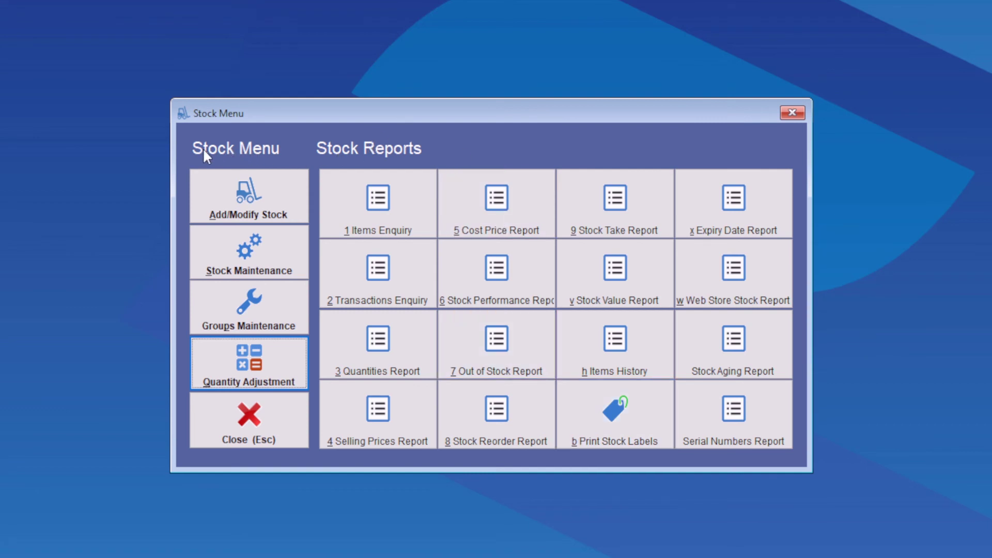
pyautogui.click(243, 196)
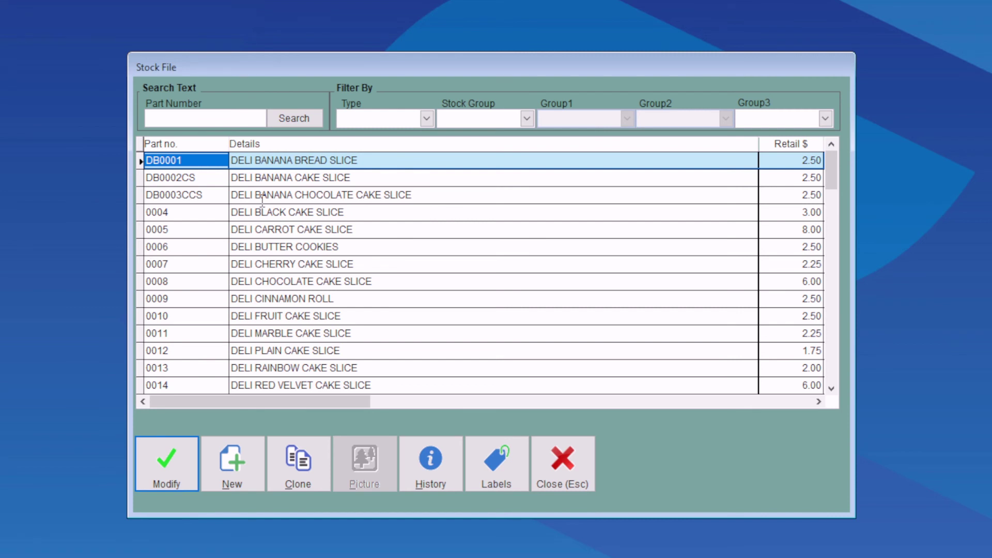
pyautogui.click(323, 213)
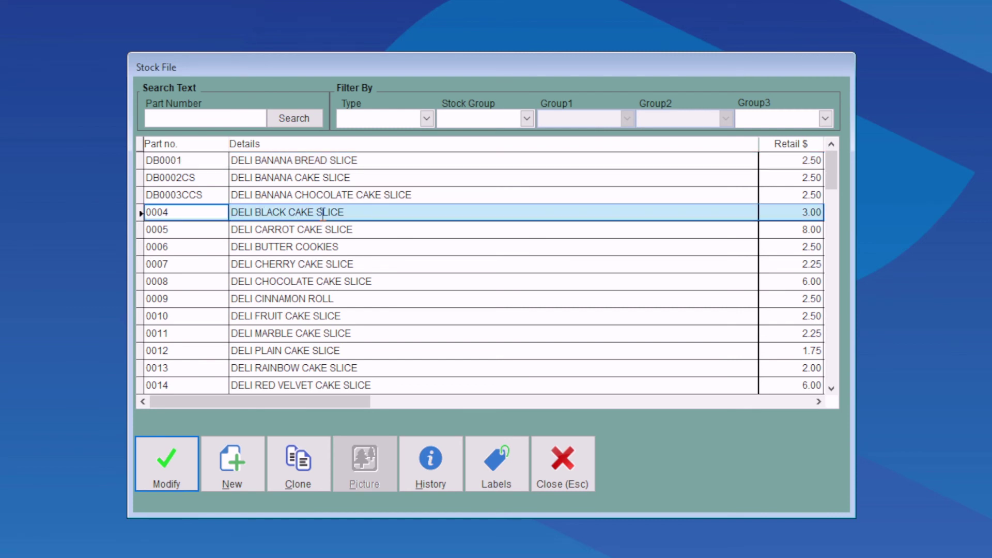
pyautogui.click(168, 473)
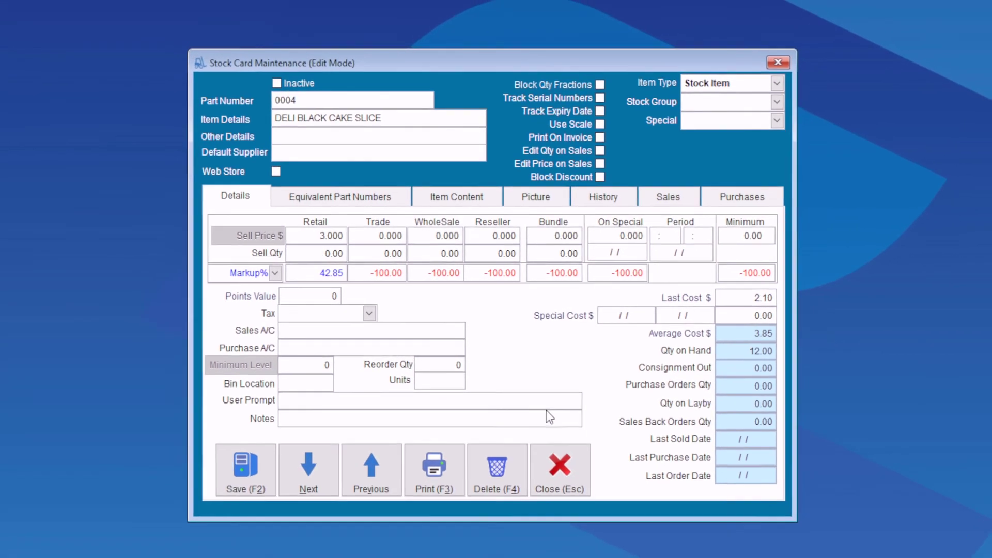
# Close the stock card, Stock File list and Stock Menu
pyautogui.click(558, 465)
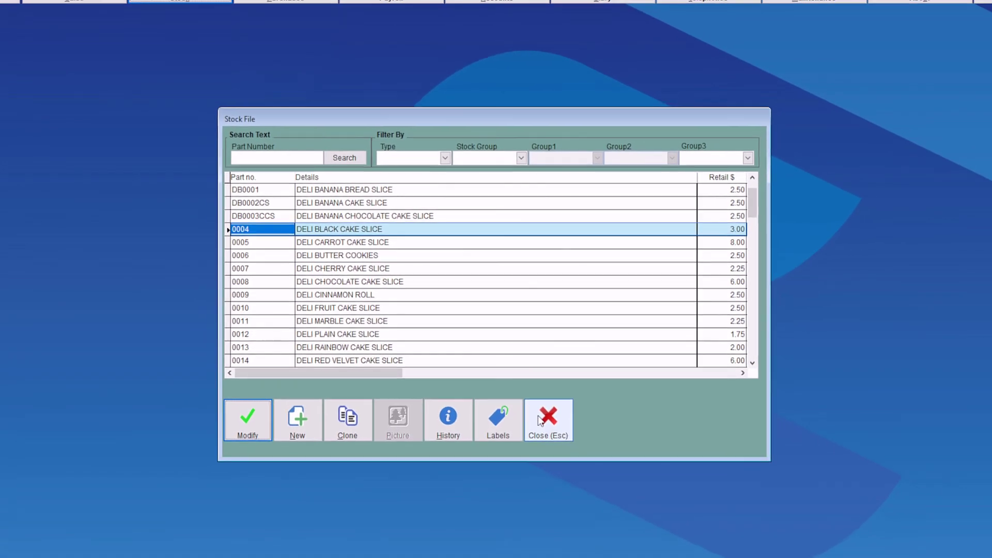
pyautogui.click(540, 420)
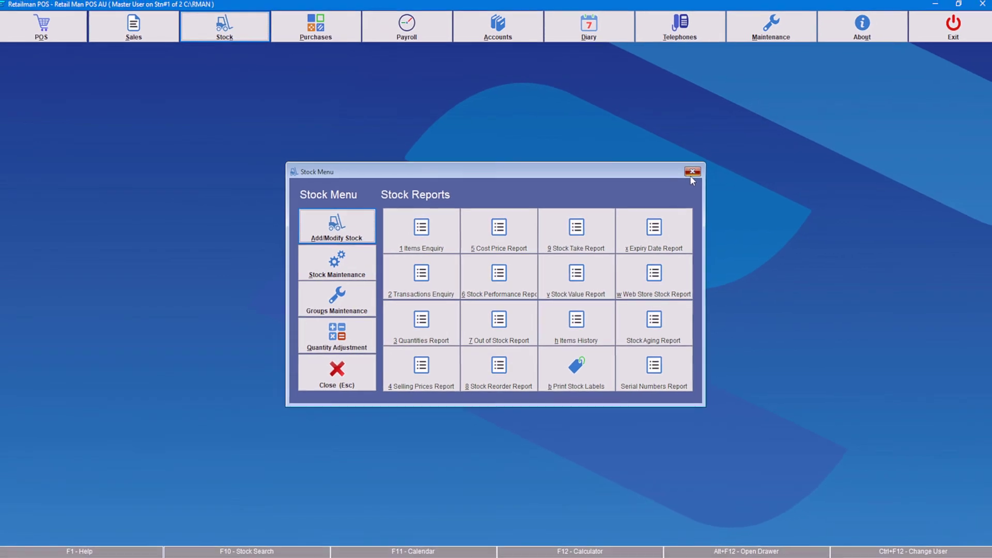
pyautogui.click(692, 173)
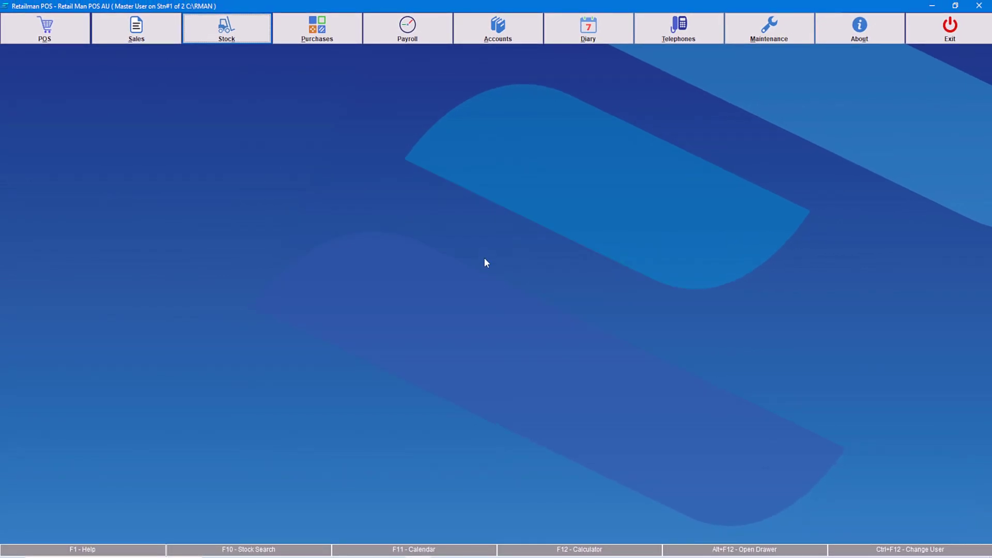